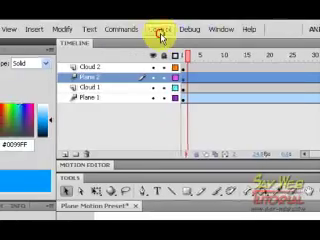
# Preview the plane animation with Control > Test Movie, then close the preview window
pyautogui.click(145, 29)
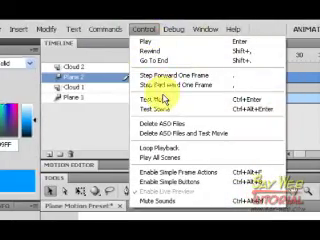
pyautogui.click(160, 99)
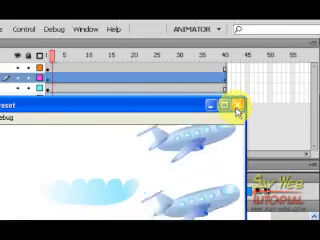
pyautogui.click(271, 77)
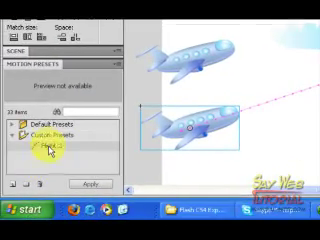
# Export the Flight-2 preset as XML, choosing the save folder and editing the file name
pyautogui.click(118, 78)
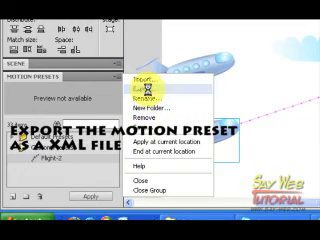
pyautogui.click(140, 88)
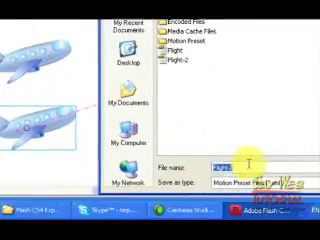
pyautogui.click(235, 165)
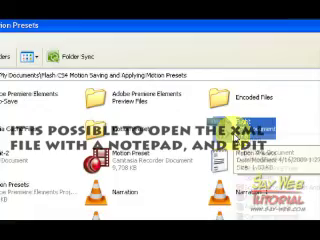
# Open Flight.xml with Notepad from its right-click Open With menu
pyautogui.rightClick(233, 131)
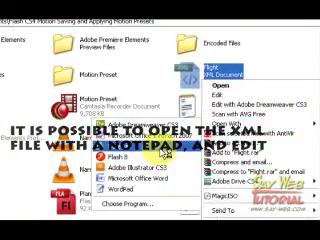
pyautogui.click(165, 150)
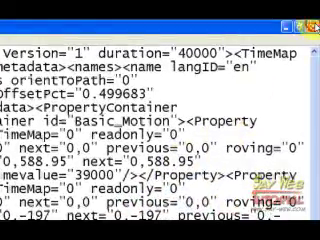
# Close the Flight XML file in Notepad after reviewing its markup
pyautogui.click(311, 26)
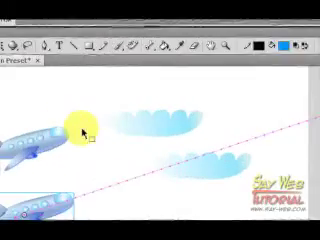
# Create motion tweens on the Plane 2 and Plane 1 layers
pyautogui.rightClick(158, 75)
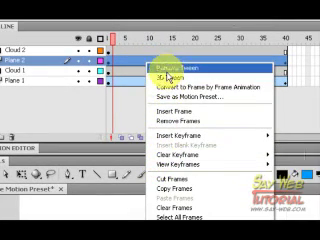
pyautogui.click(167, 70)
pyautogui.click(163, 81)
pyautogui.rightClick(161, 80)
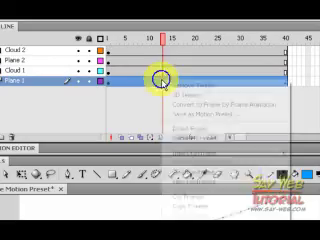
pyautogui.click(168, 85)
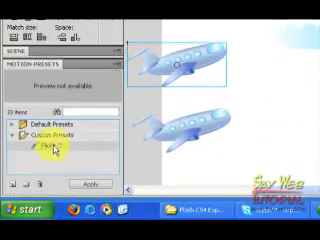
# Remove the Flight-2 custom preset from Motion Presets and confirm the deletion
pyautogui.rightClick(54, 150)
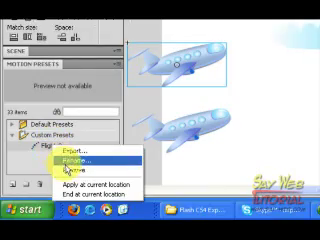
pyautogui.click(66, 170)
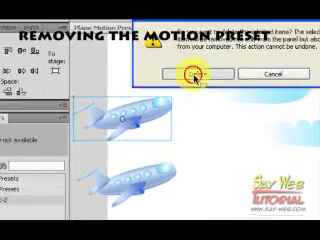
pyautogui.click(193, 75)
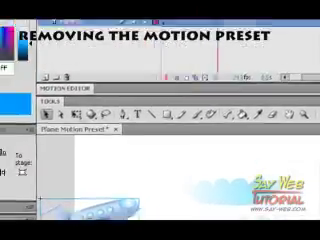
pyautogui.click(150, 29)
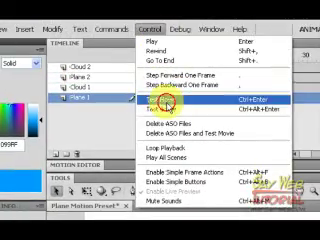
# Run Test Movie to watch the planes fly past the clouds
pyautogui.click(163, 101)
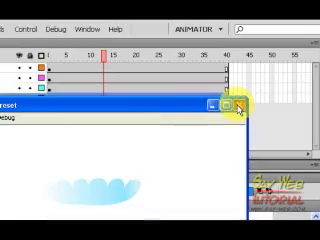
# Close the test window and import Flight-3.xml into Motion Presets
pyautogui.click(239, 107)
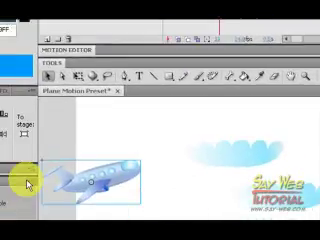
pyautogui.click(85, 128)
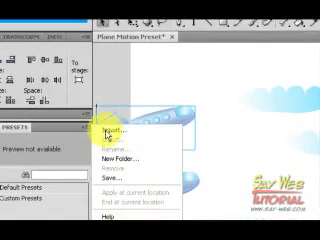
pyautogui.click(107, 133)
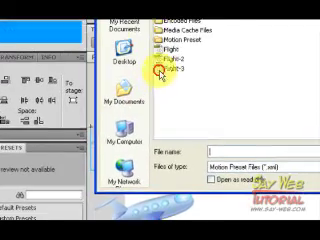
pyautogui.doubleClick(160, 72)
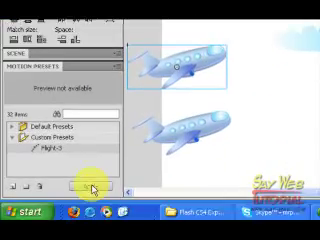
# Apply the Flight-3 preset to the lower plane on the stage
pyautogui.click(91, 187)
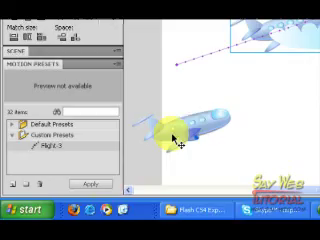
pyautogui.click(98, 187)
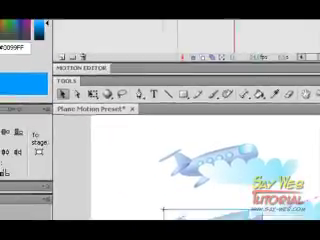
pyautogui.click(155, 29)
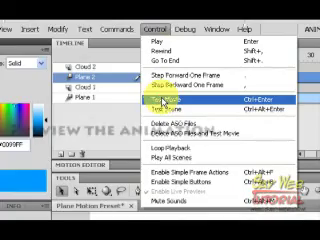
pyautogui.click(163, 100)
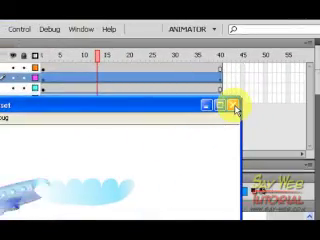
pyautogui.click(235, 107)
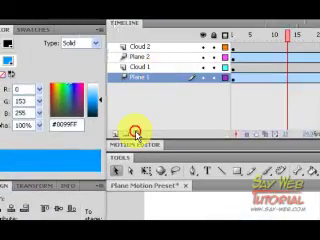
# Delete layer Plane 1, then apply Remove Tween to Plane 2's tween span
pyautogui.click(136, 133)
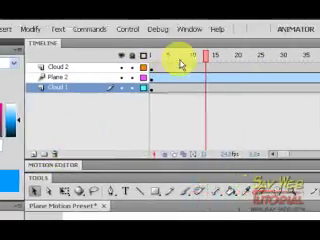
pyautogui.click(154, 75)
pyautogui.rightClick(155, 77)
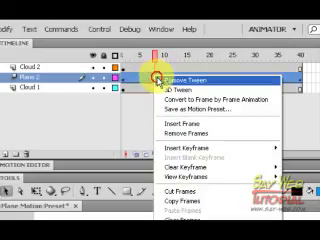
pyautogui.click(158, 79)
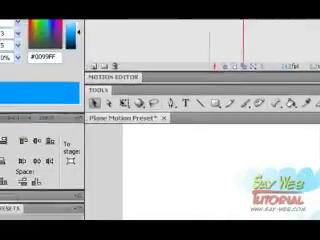
pyautogui.scroll(-1, 115, 170)
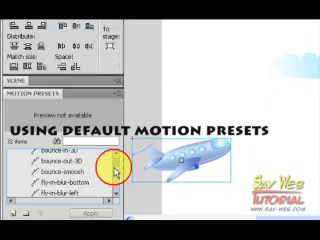
pyautogui.scroll(-3, 115, 170)
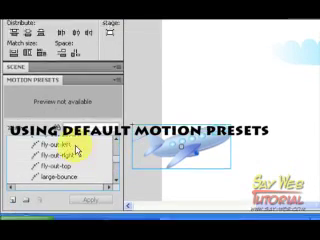
# Preview a fly-out preset from the Default Presets list
pyautogui.click(60, 128)
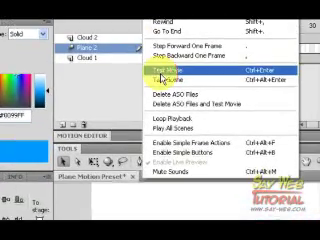
# Export an SWF test movie of the plane with its fly-out-right preset
pyautogui.click(161, 77)
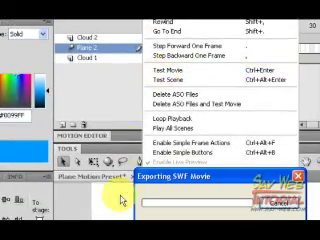